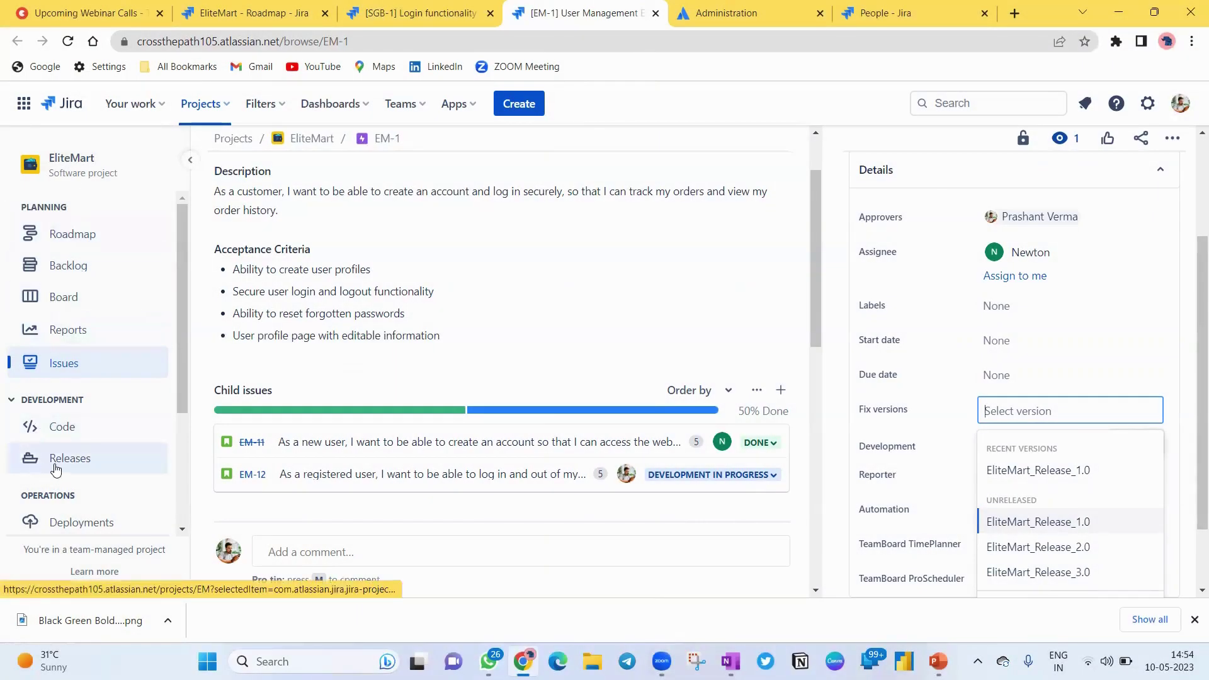
Step: Open the EliteMart Releases page listing Release_1.0, Release_2.0 and Release_3.0
click(57, 465)
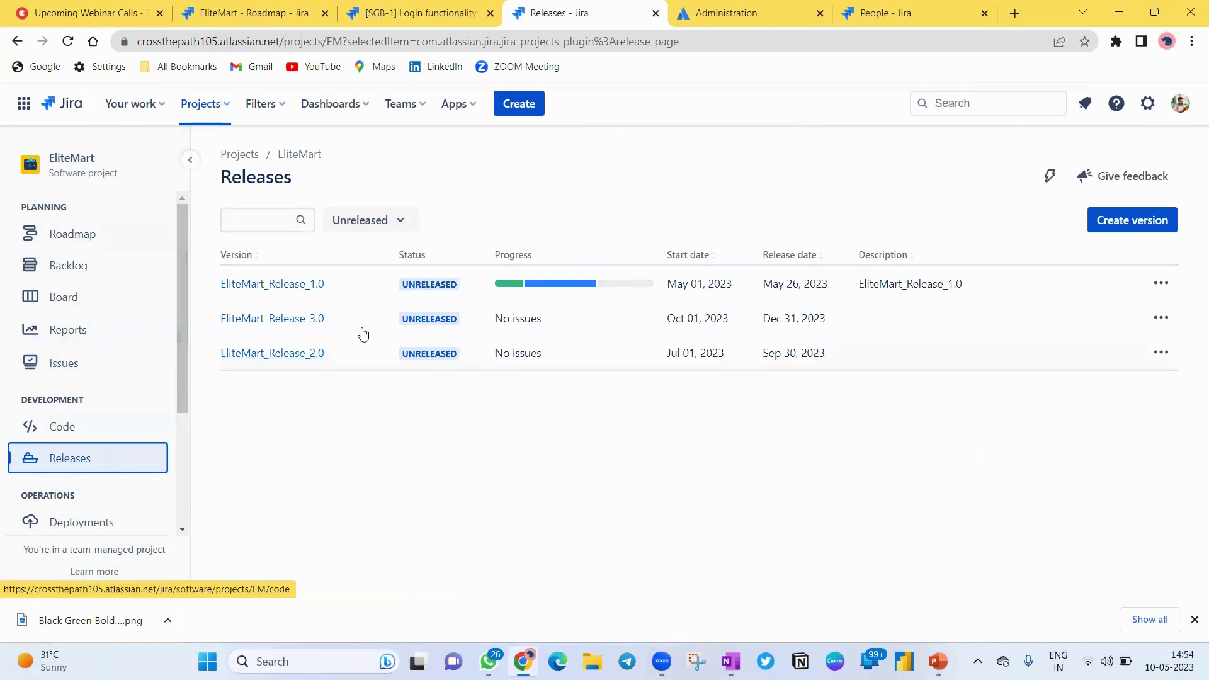
Step: Create a new version and begin entering its name, EliteMart_Release_4.0
click(1131, 221)
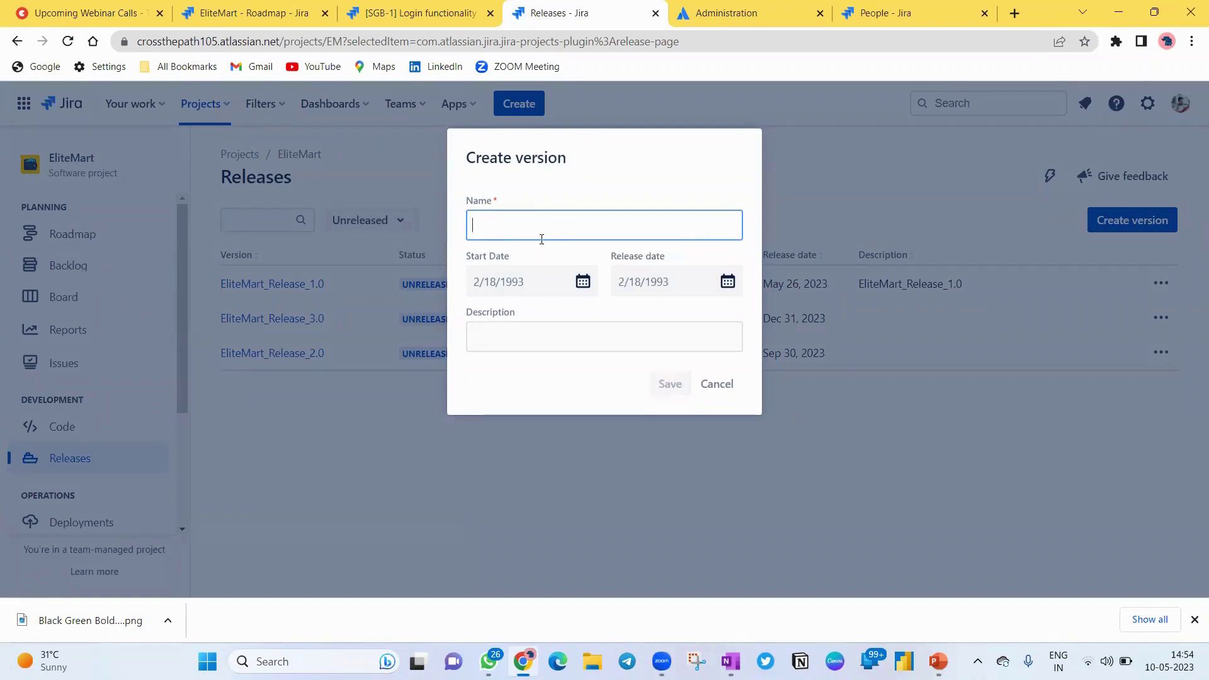
text(E)
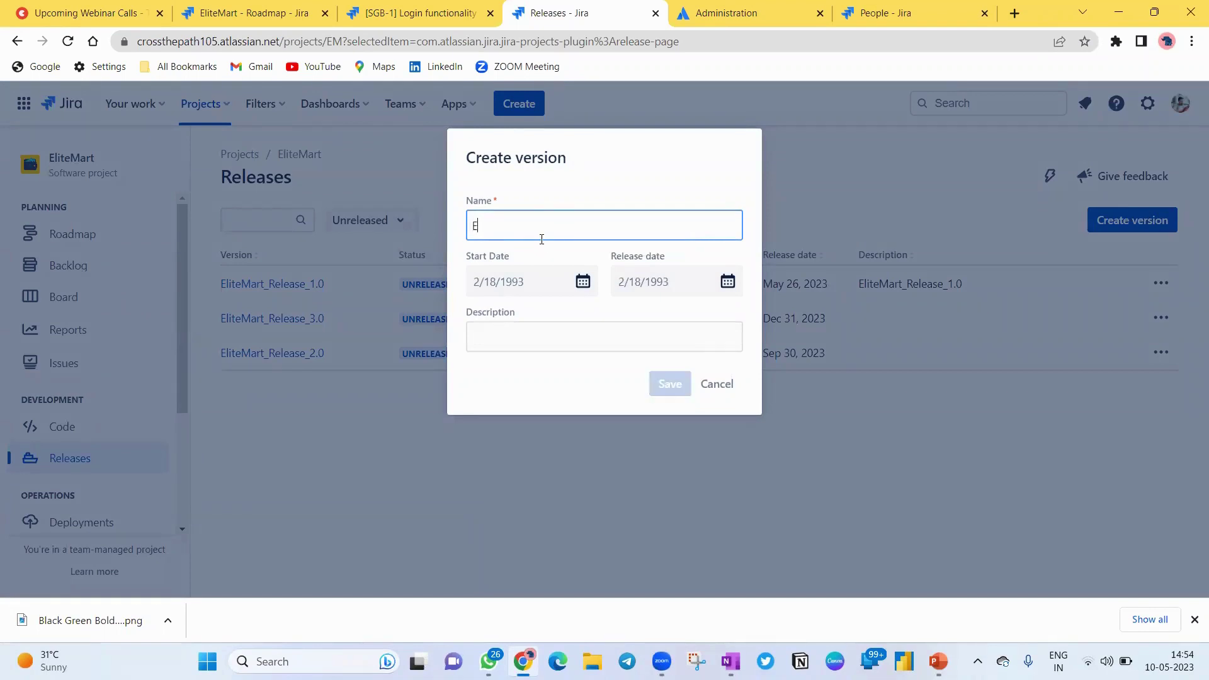
text(liteMart_Release_4.0)
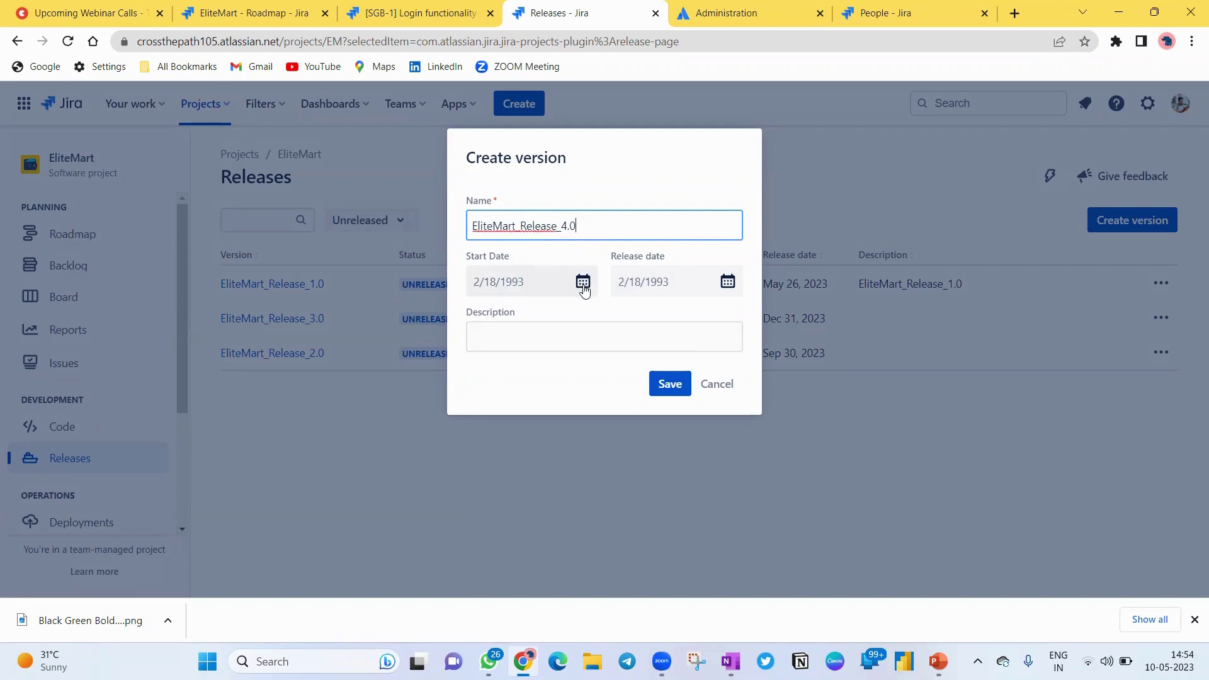
Step: Set the version's start date to 8/7/2023 and release date to 9/21/2023, then begin the description
click(583, 283)
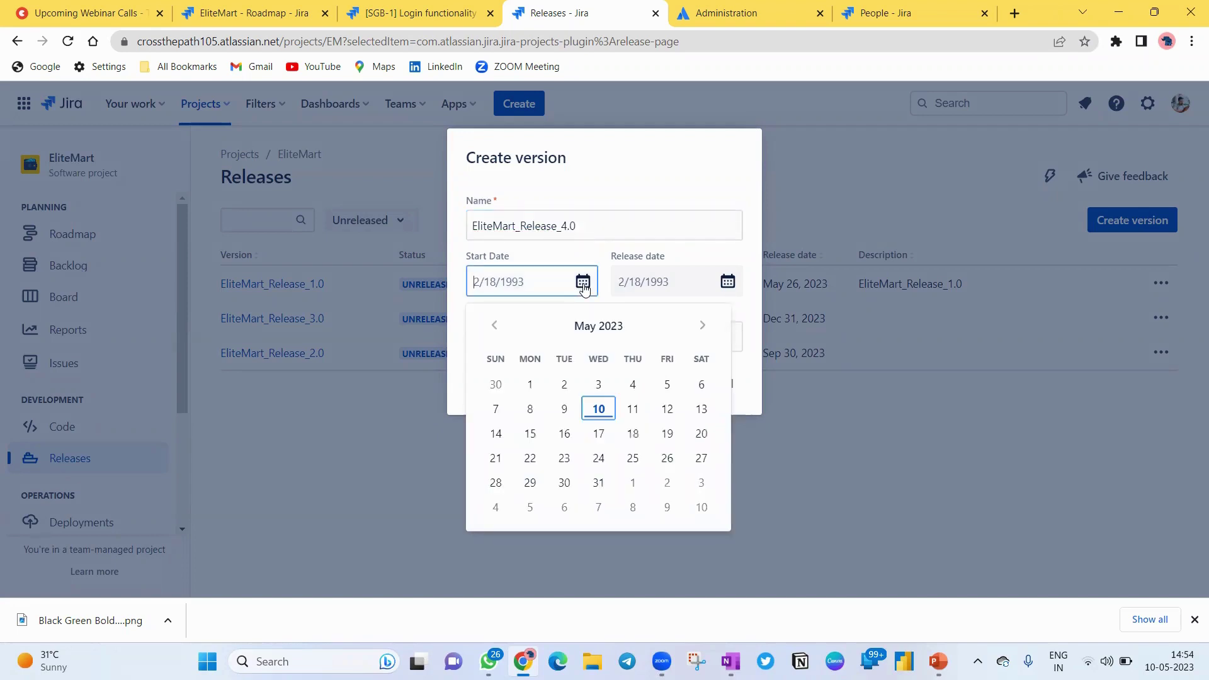
click(700, 330)
click(700, 330)
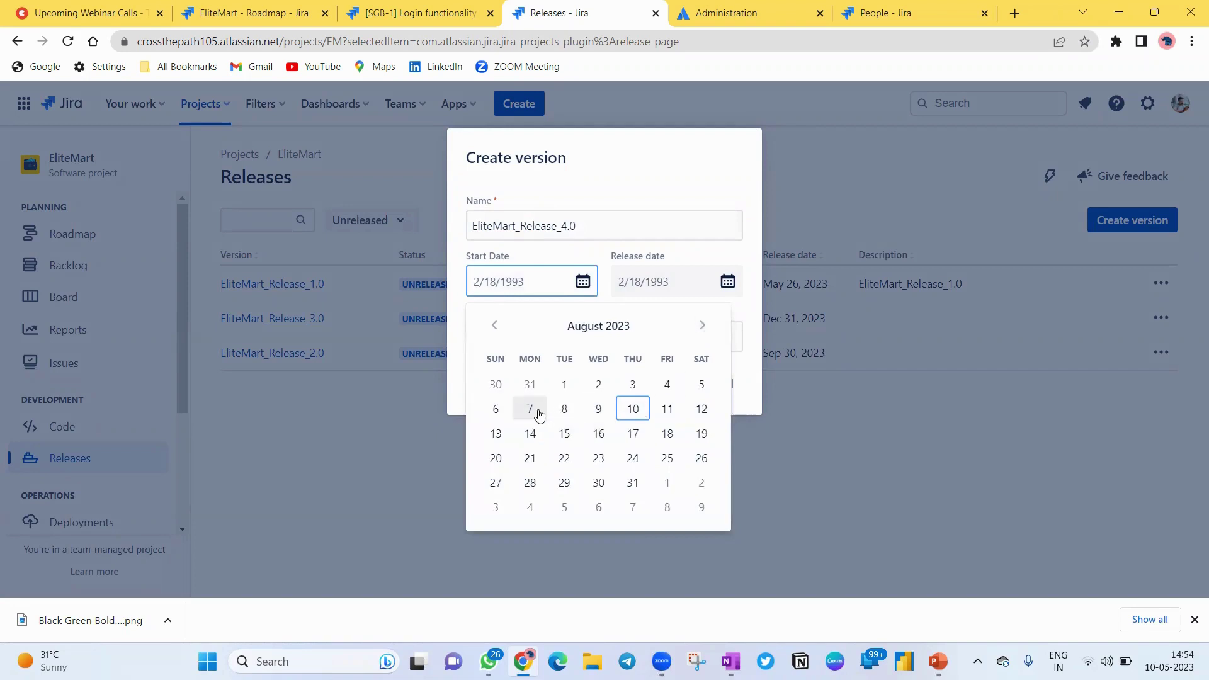
click(530, 409)
click(727, 282)
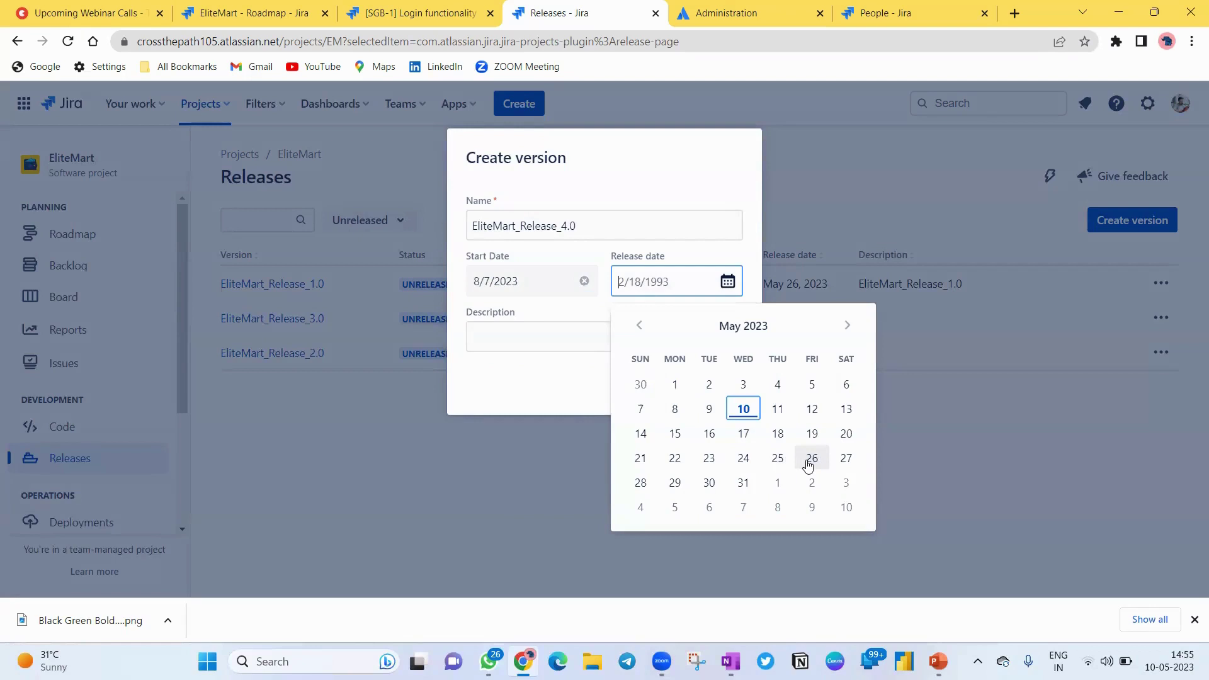
click(848, 323)
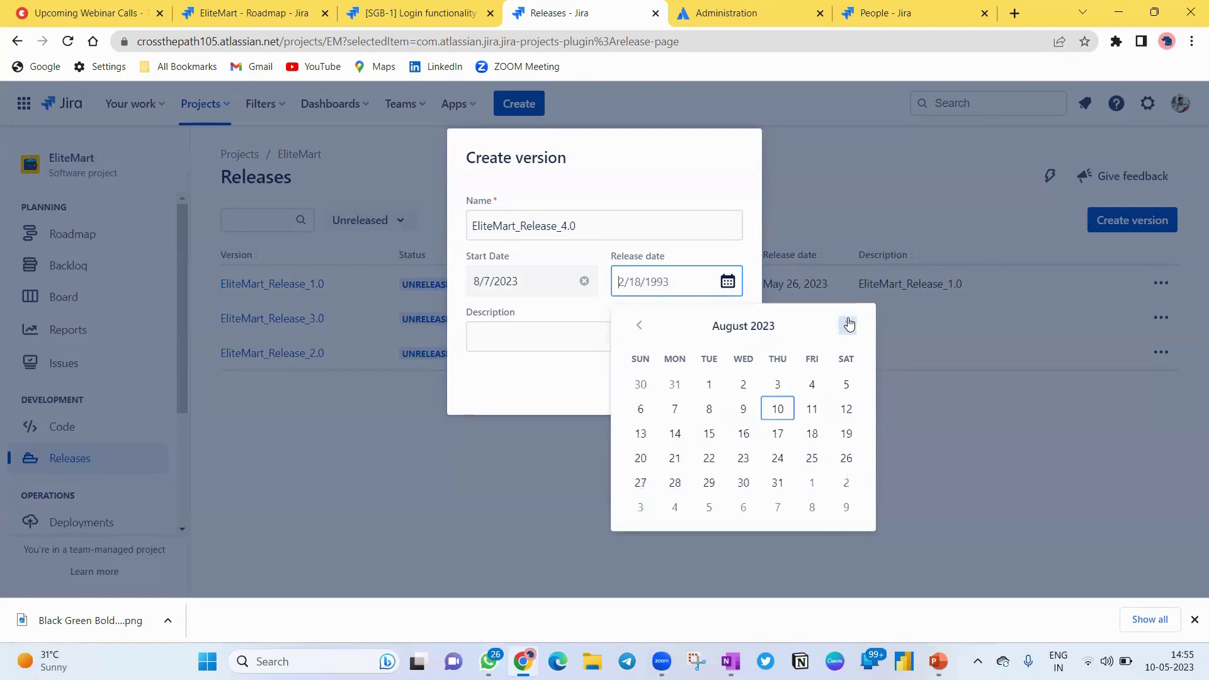
click(848, 324)
click(776, 462)
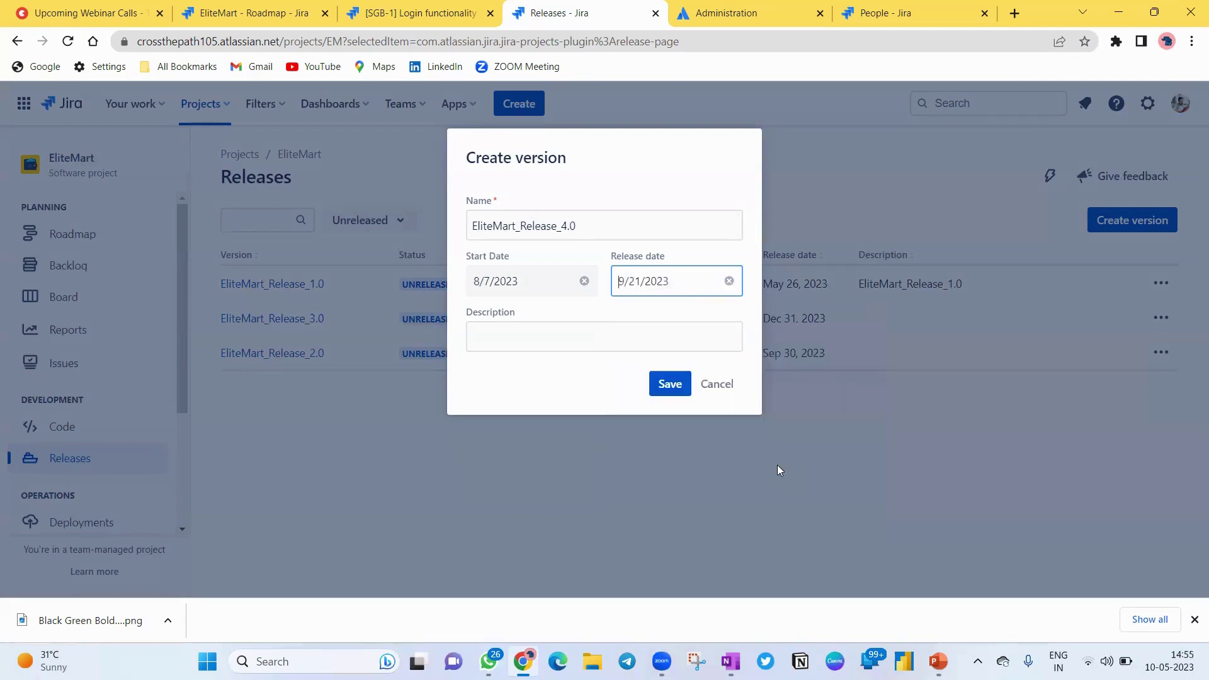
click(579, 342)
text(EliteMArt)
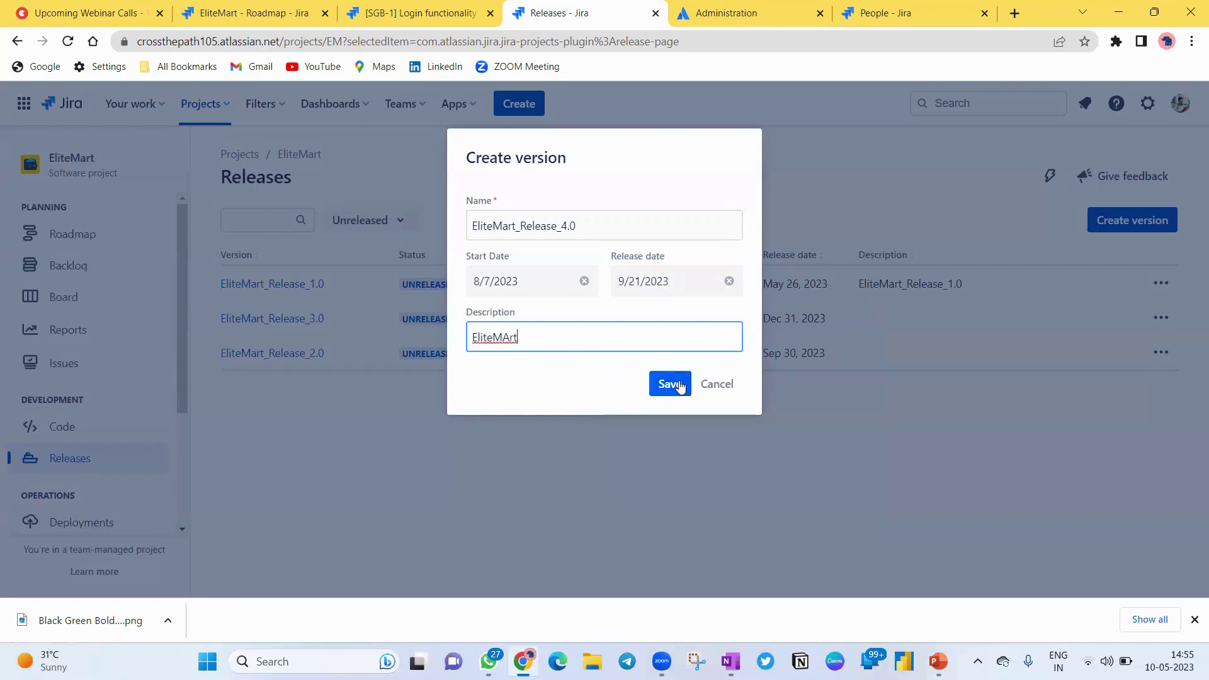
Step: Save EliteMart_Release_4.0 and review the 11 issues in EliteMart_Release_1.0's report
click(680, 386)
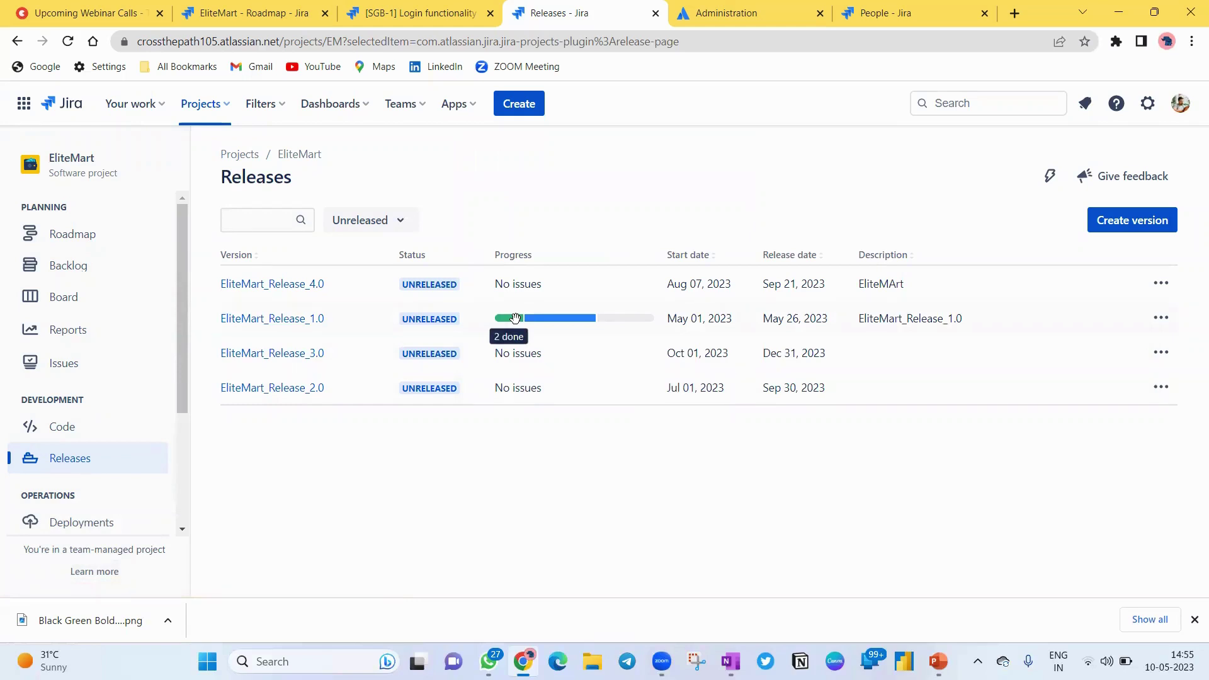
click(273, 320)
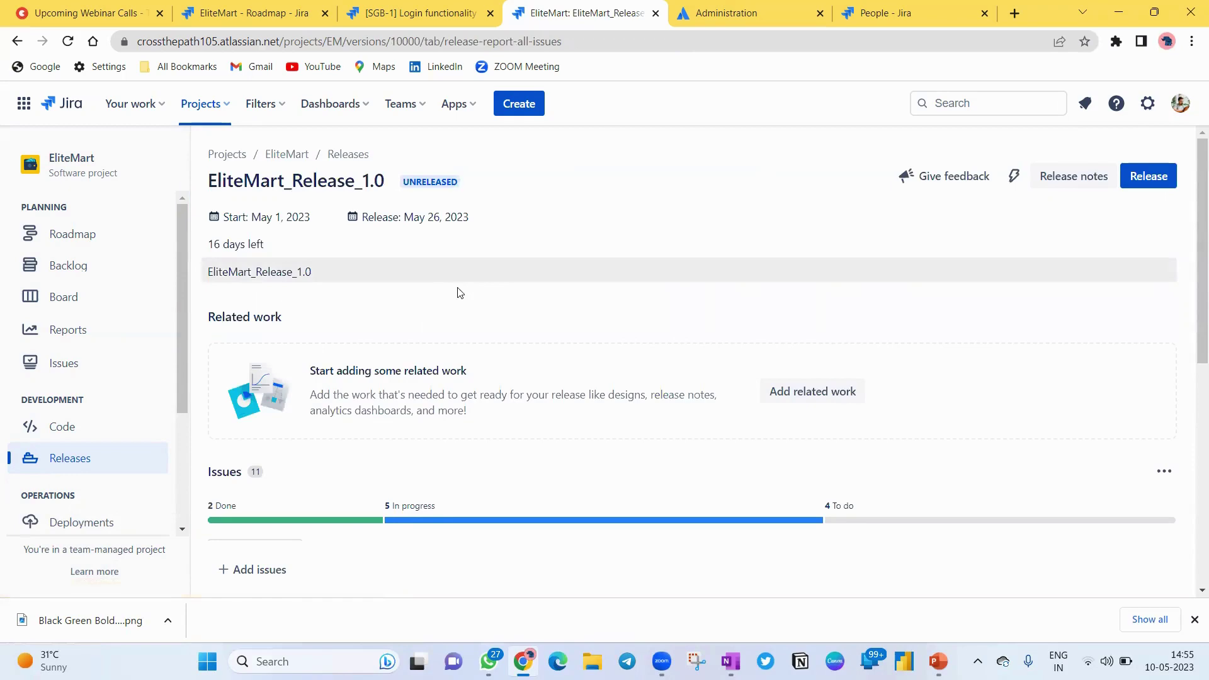
scroll(463, 312, down, 5)
scroll(465, 321, up, 3)
scroll(441, 313, down, 2)
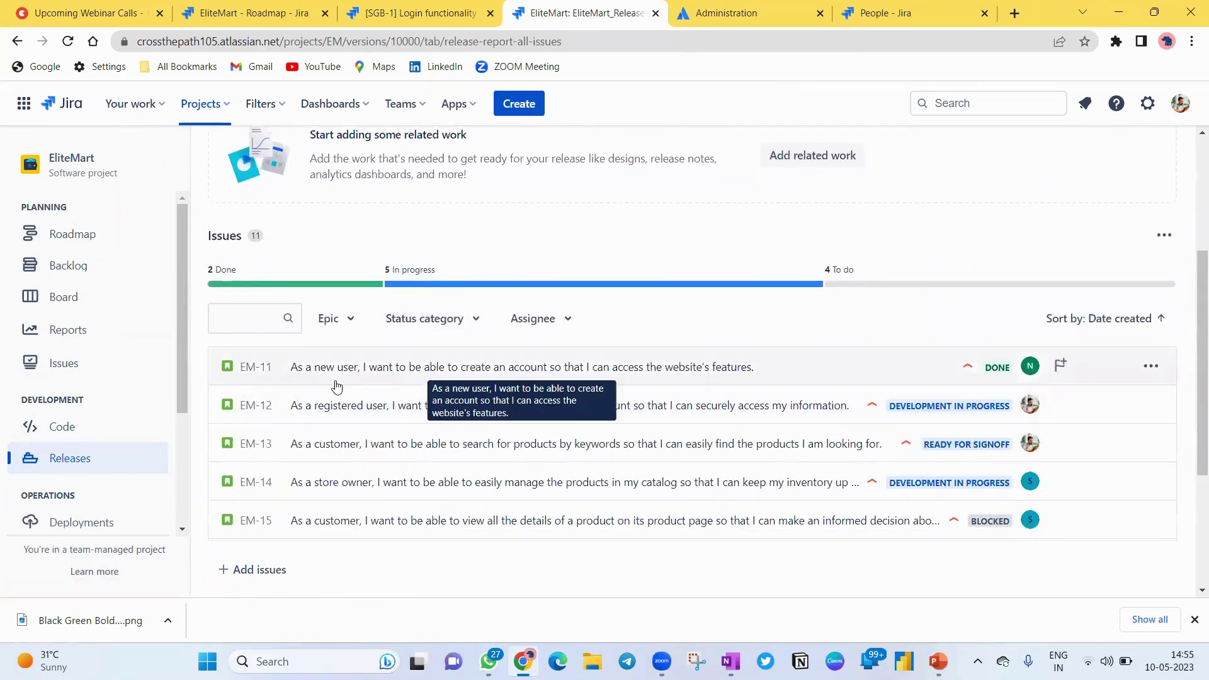
scroll(434, 378, down, 4)
scroll(431, 310, up, 4)
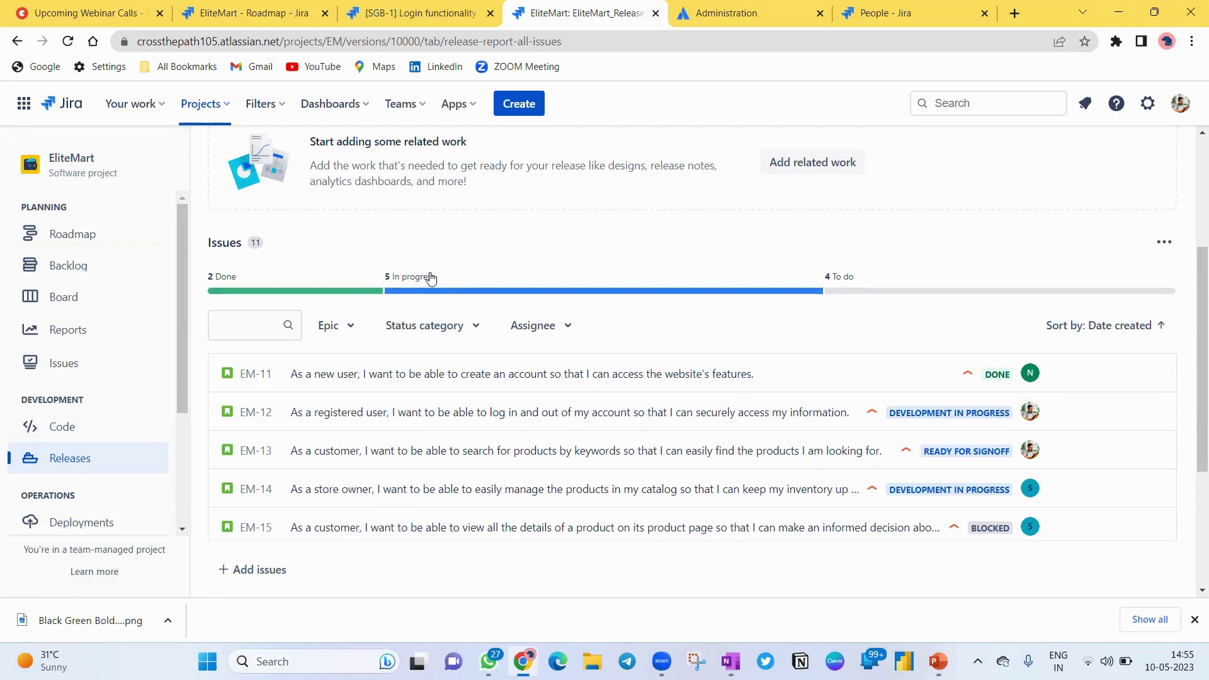
Step: Filter the release's issues to To do only, leaving EM-15, EM-19, EM-20 and EM-21
click(348, 333)
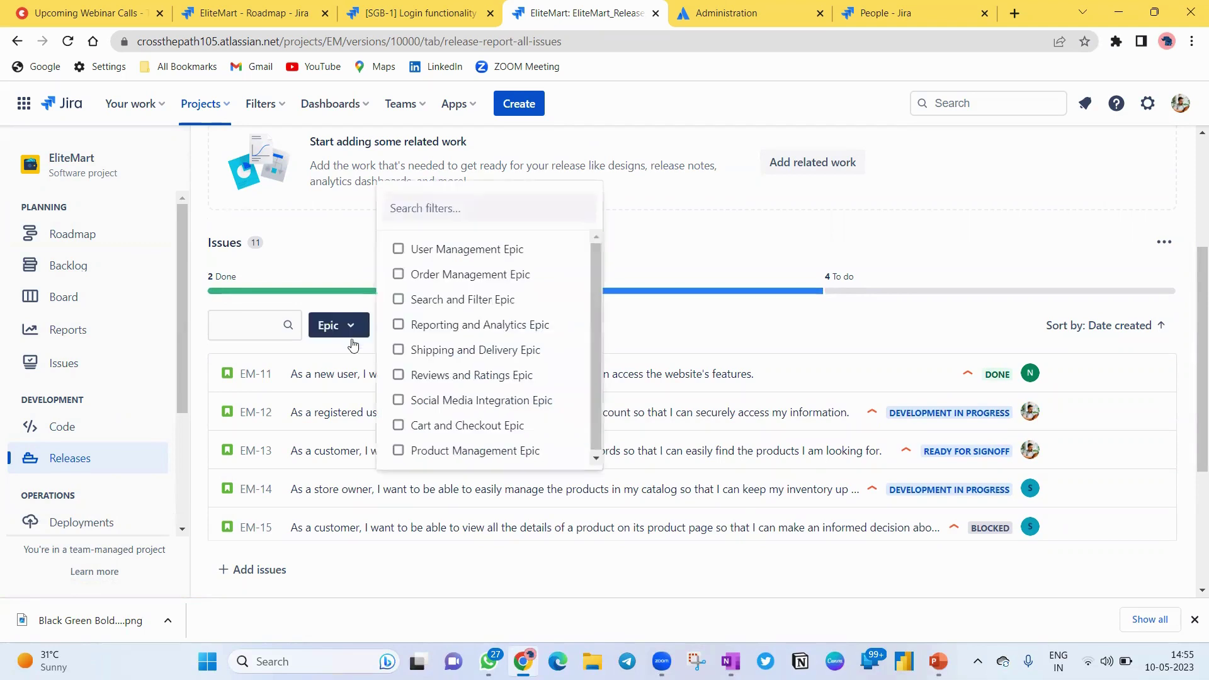
click(639, 263)
click(473, 331)
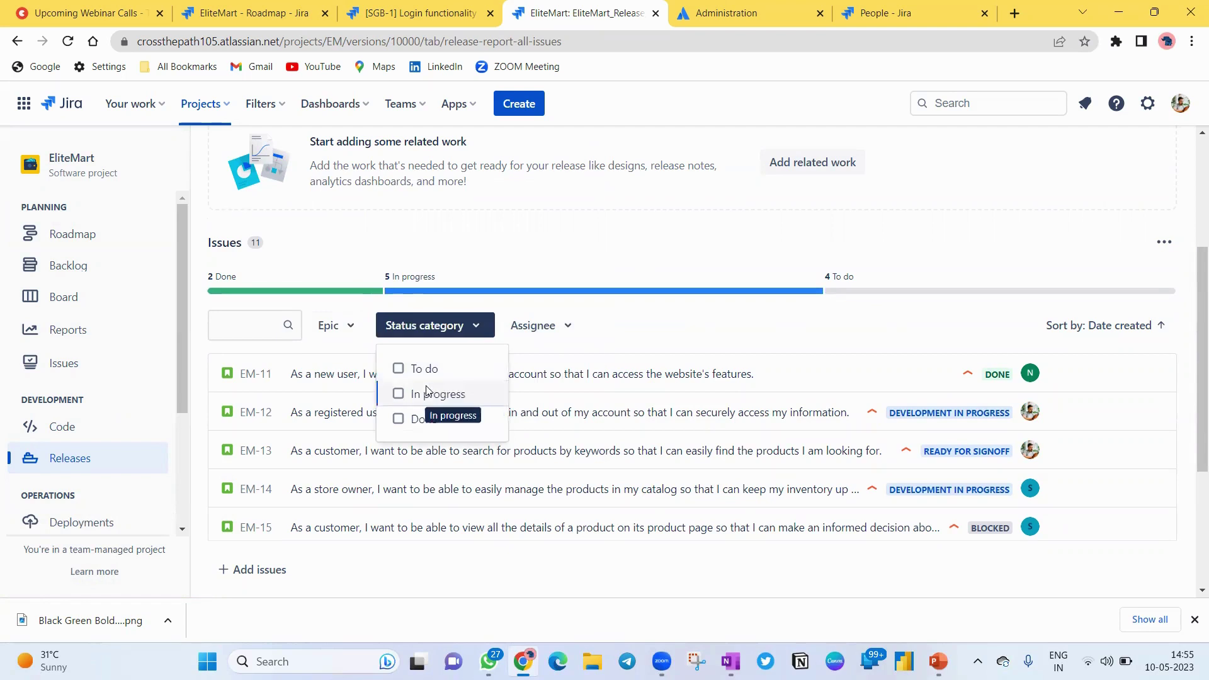
click(426, 395)
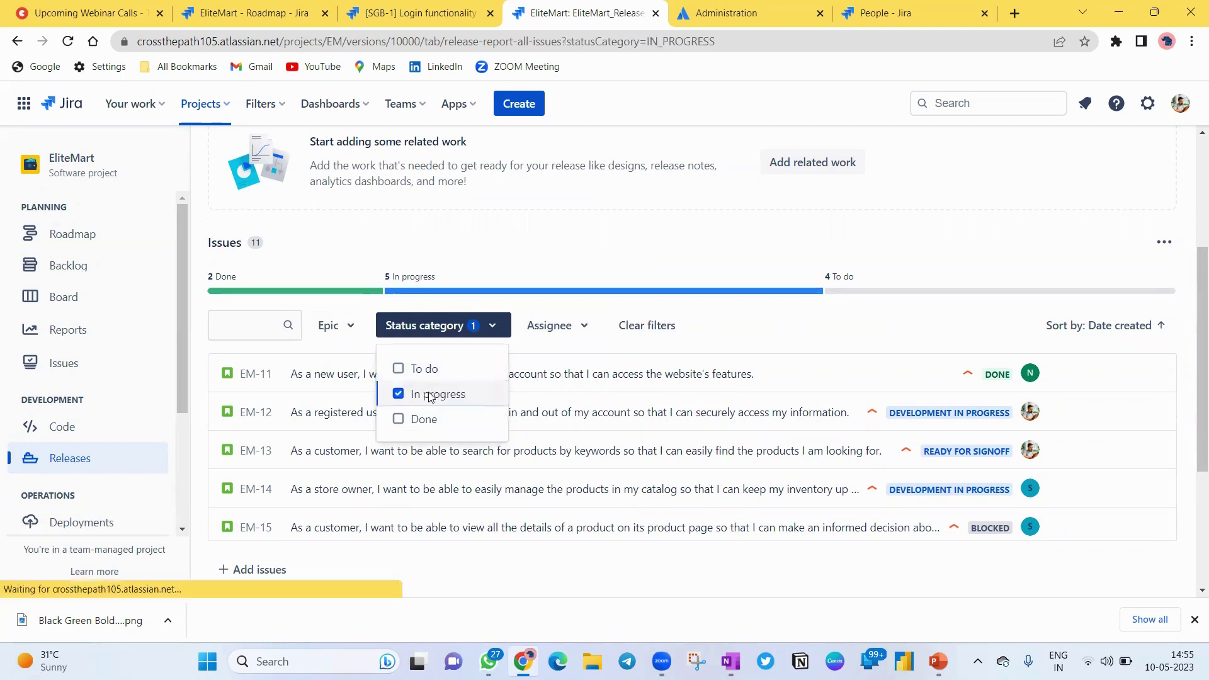
click(491, 334)
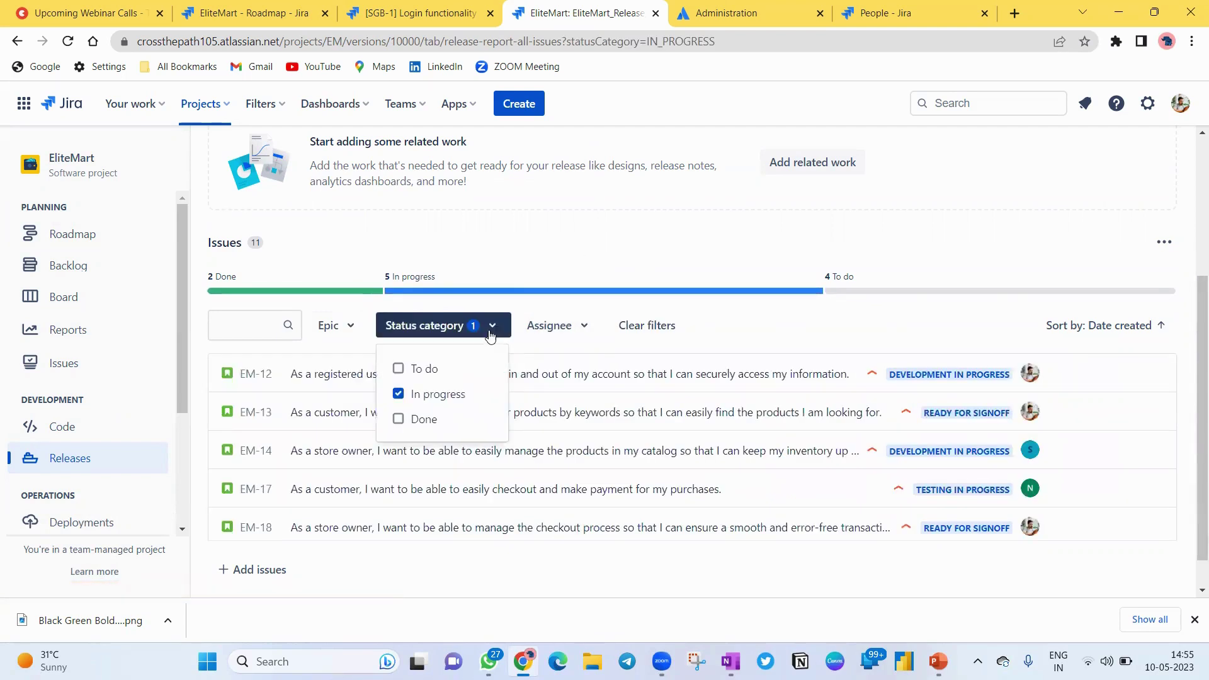
click(459, 371)
click(438, 395)
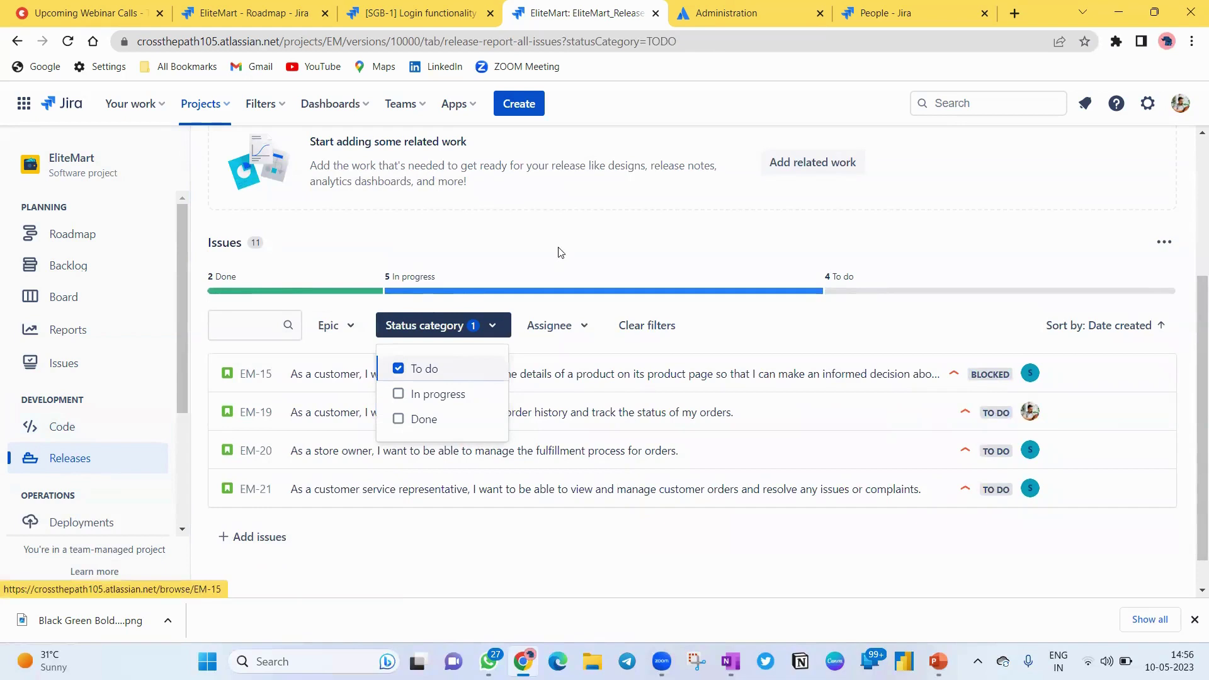
click(626, 217)
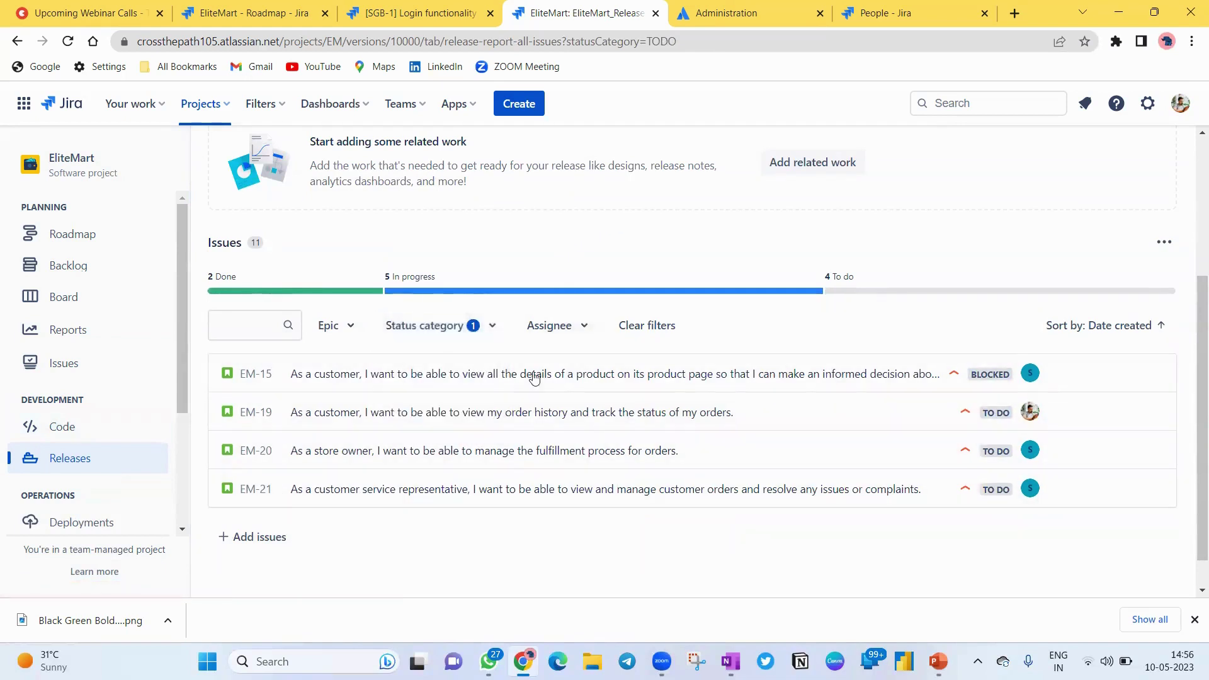
Step: In the backlog, glance at EM-12, then open story EM-34's full issue page
click(72, 281)
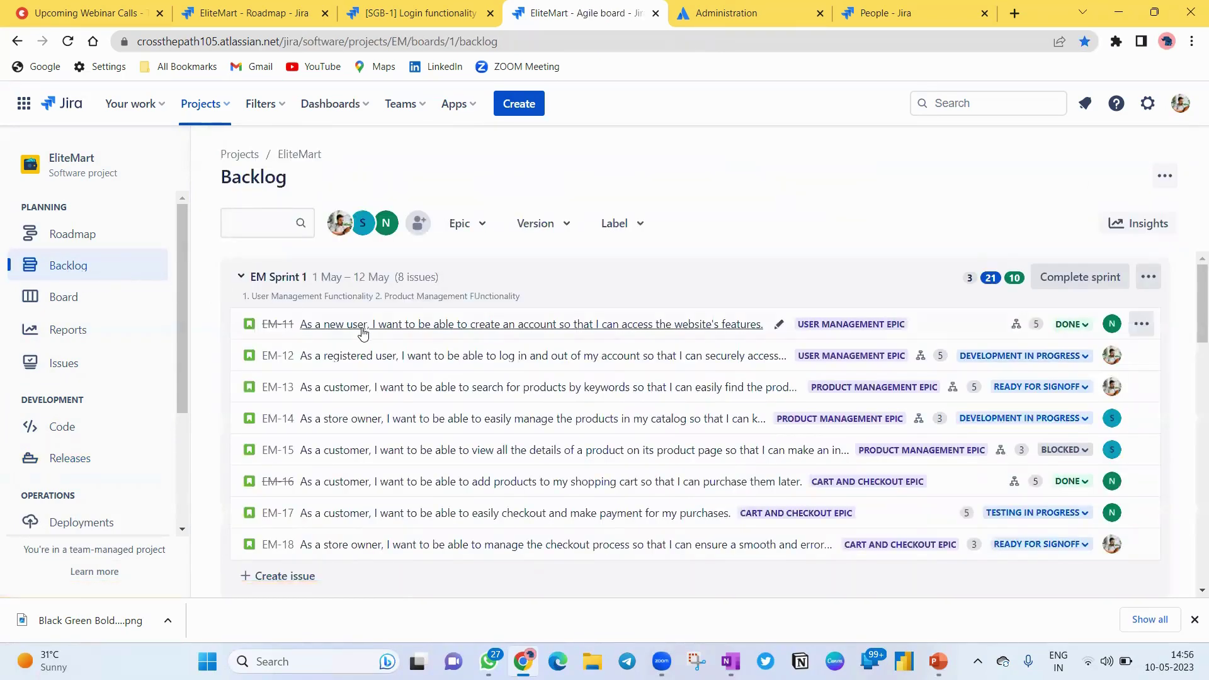
click(334, 359)
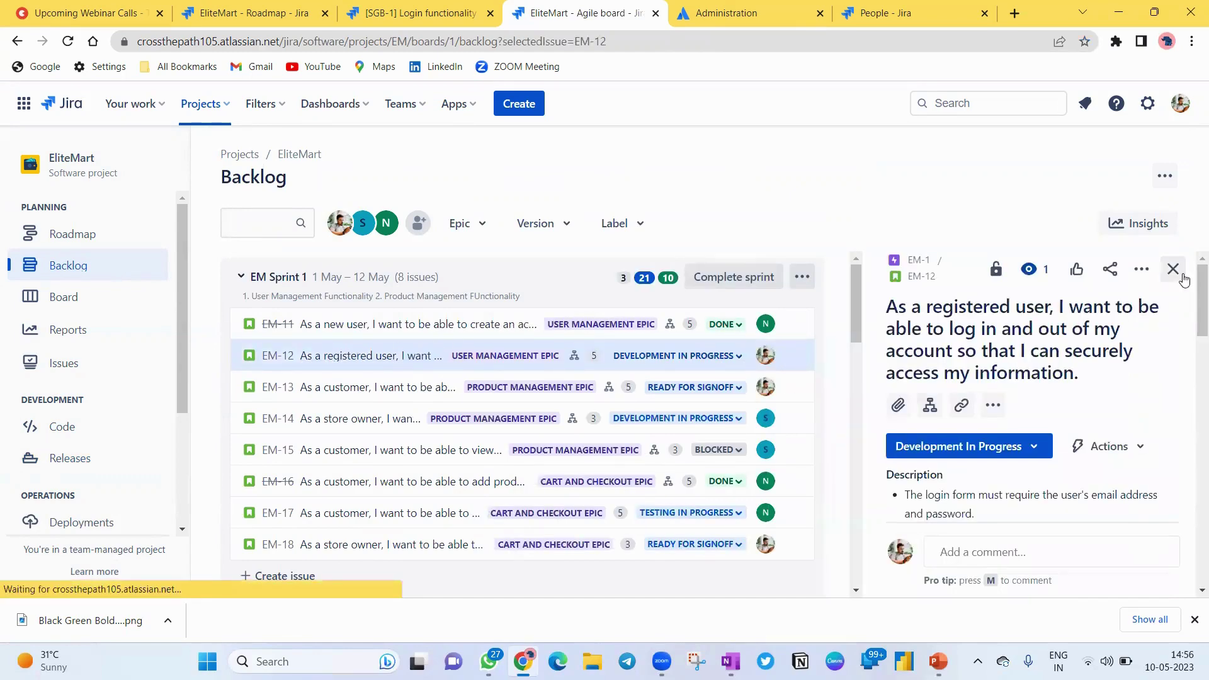
click(1172, 269)
scroll(594, 391, down, 2)
scroll(588, 403, down, 10)
scroll(382, 491, down, 2)
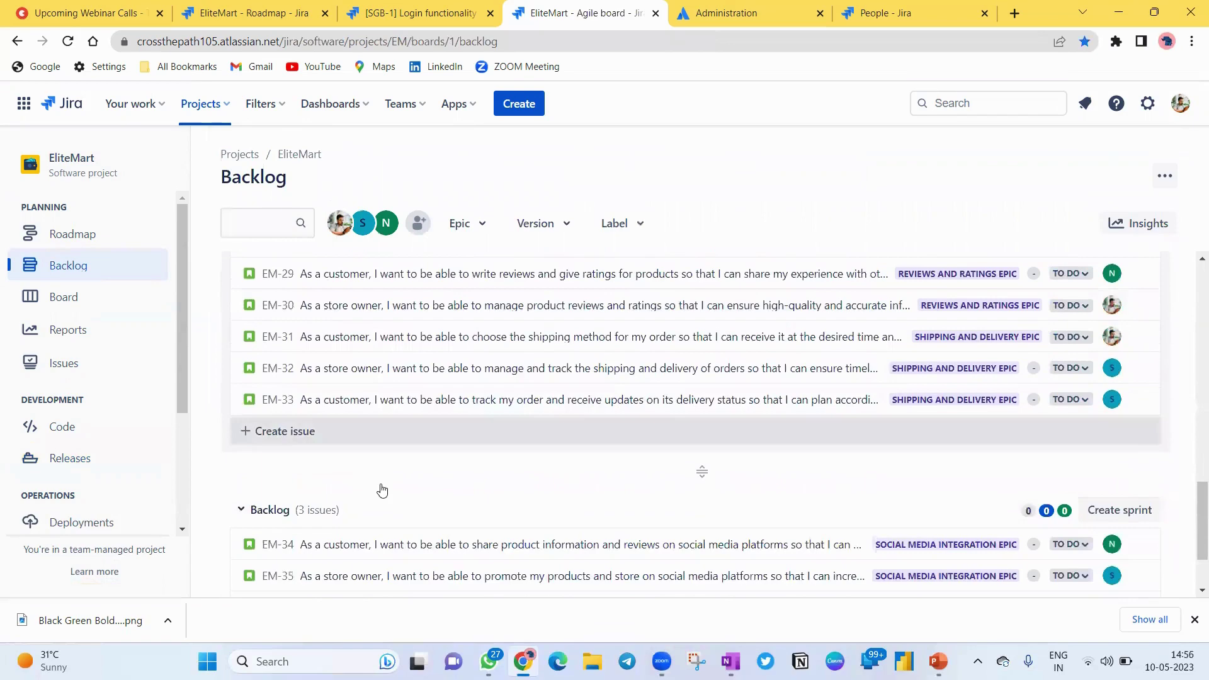
scroll(382, 490, down, 2)
click(354, 439)
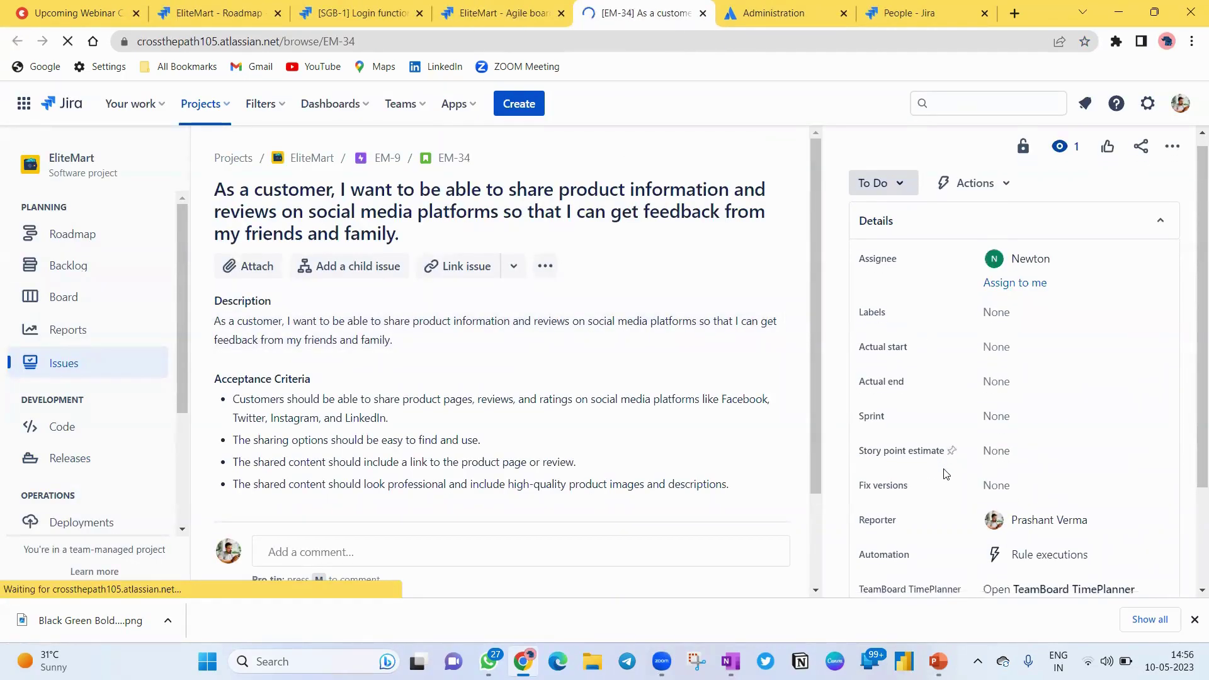
Step: Set EM-34's fix version to EliteMart_Release_1.0 and return to the Releases list
scroll(946, 473, down, 2)
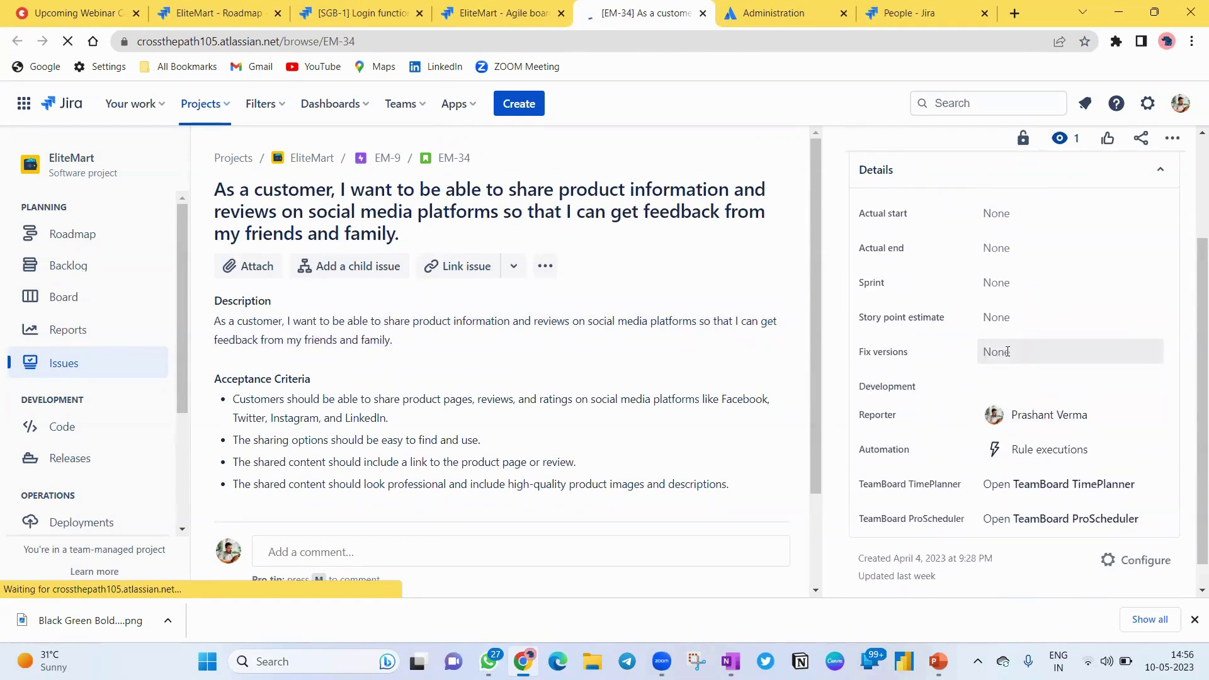
click(1012, 353)
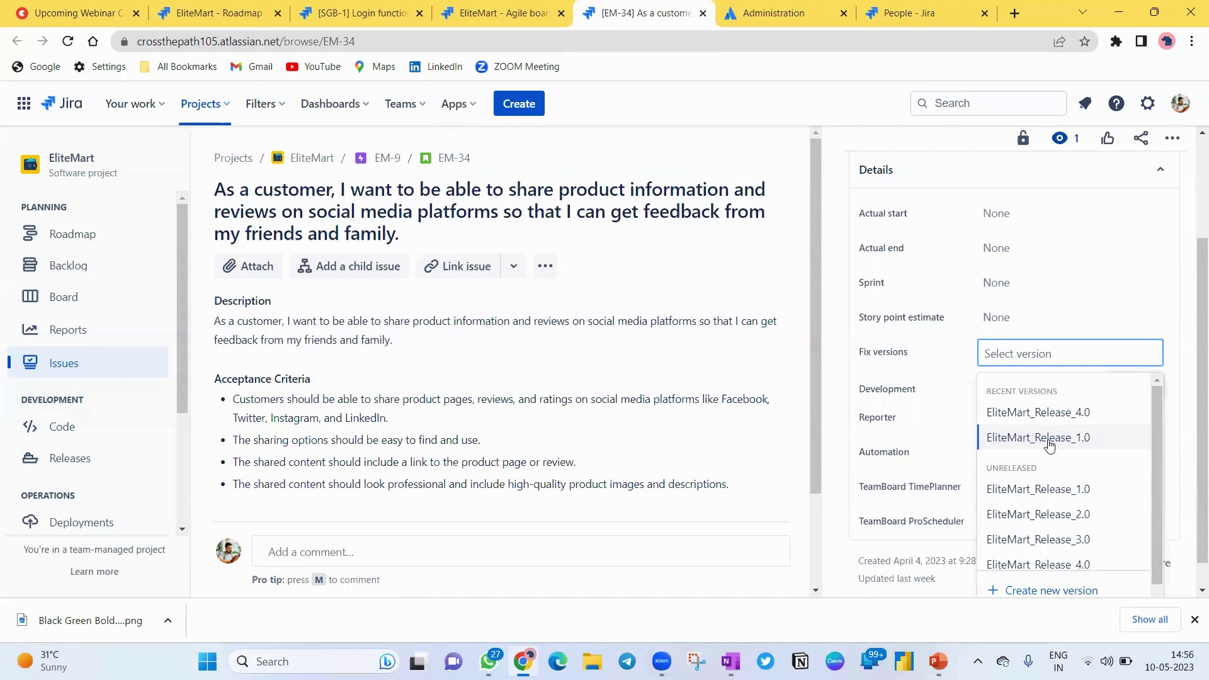
click(1049, 441)
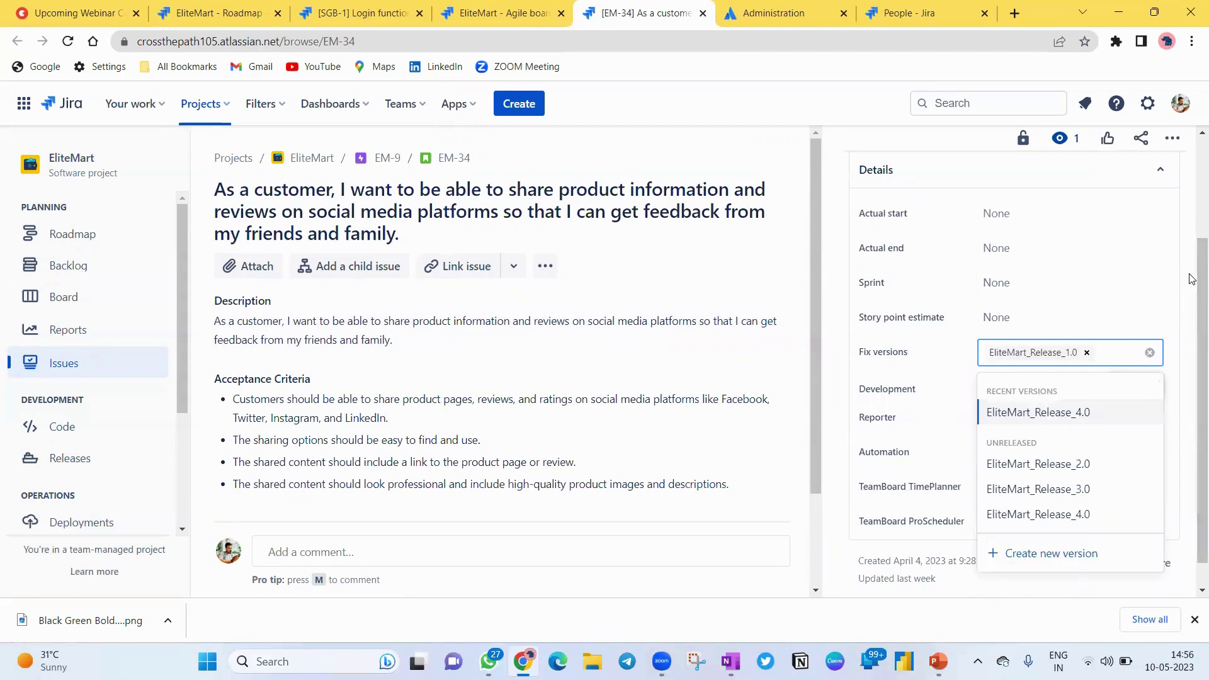
click(1104, 308)
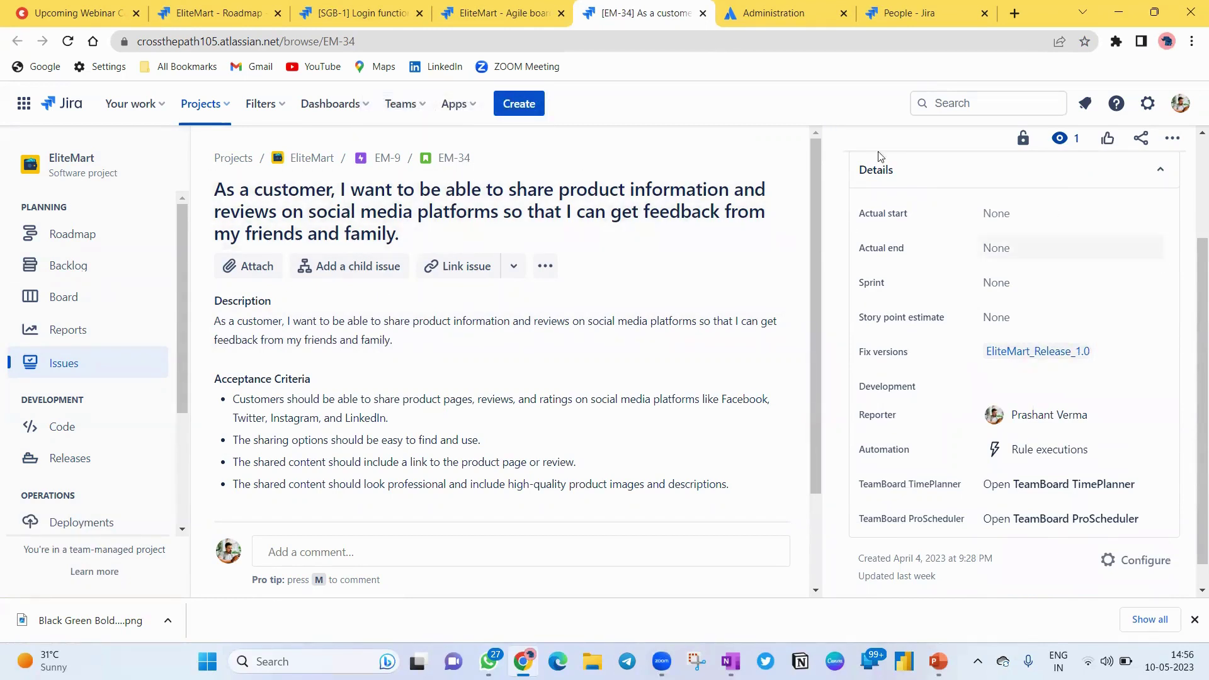
click(68, 458)
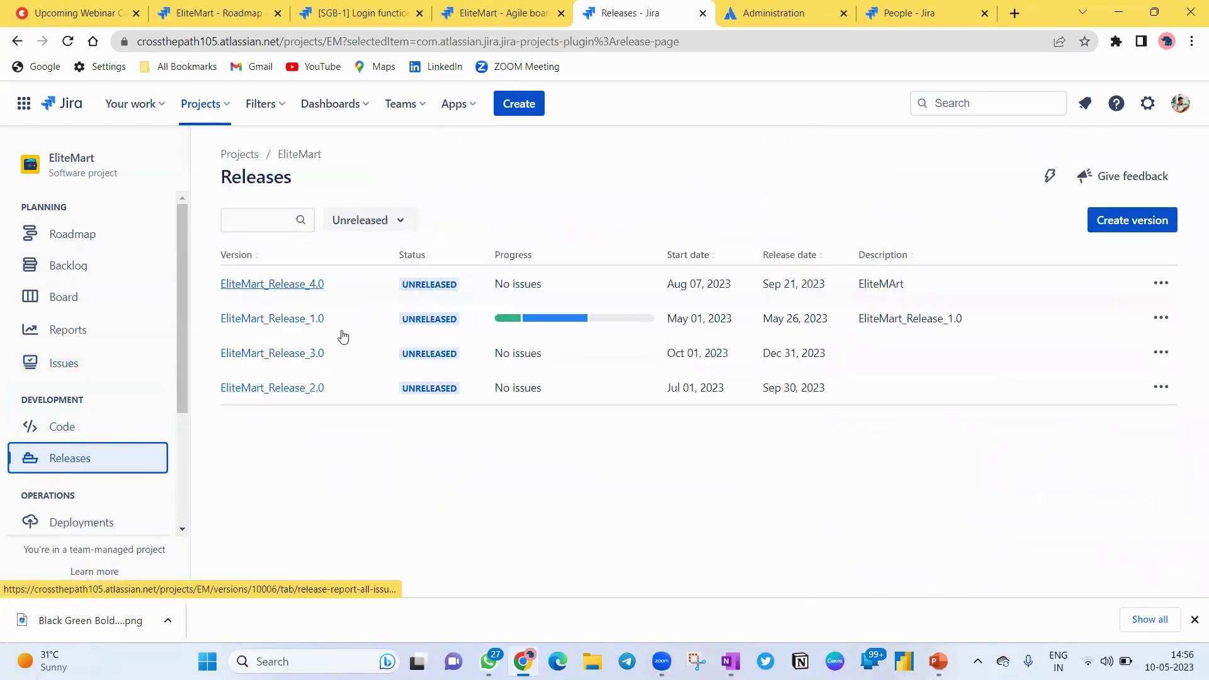
Step: Open EliteMart_Release_1.0 and confirm EM-34 is among its 12 issues as To Do
click(291, 324)
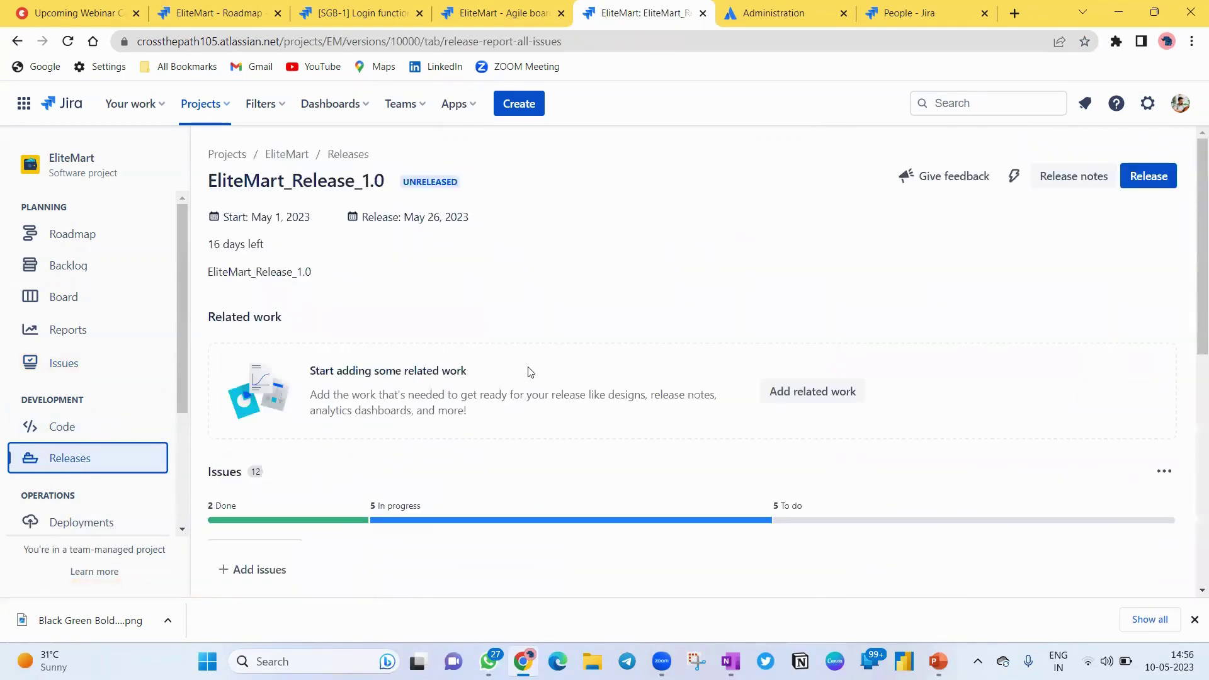
scroll(526, 372, down, 3)
scroll(473, 440, down, 2)
scroll(454, 411, down, 3)
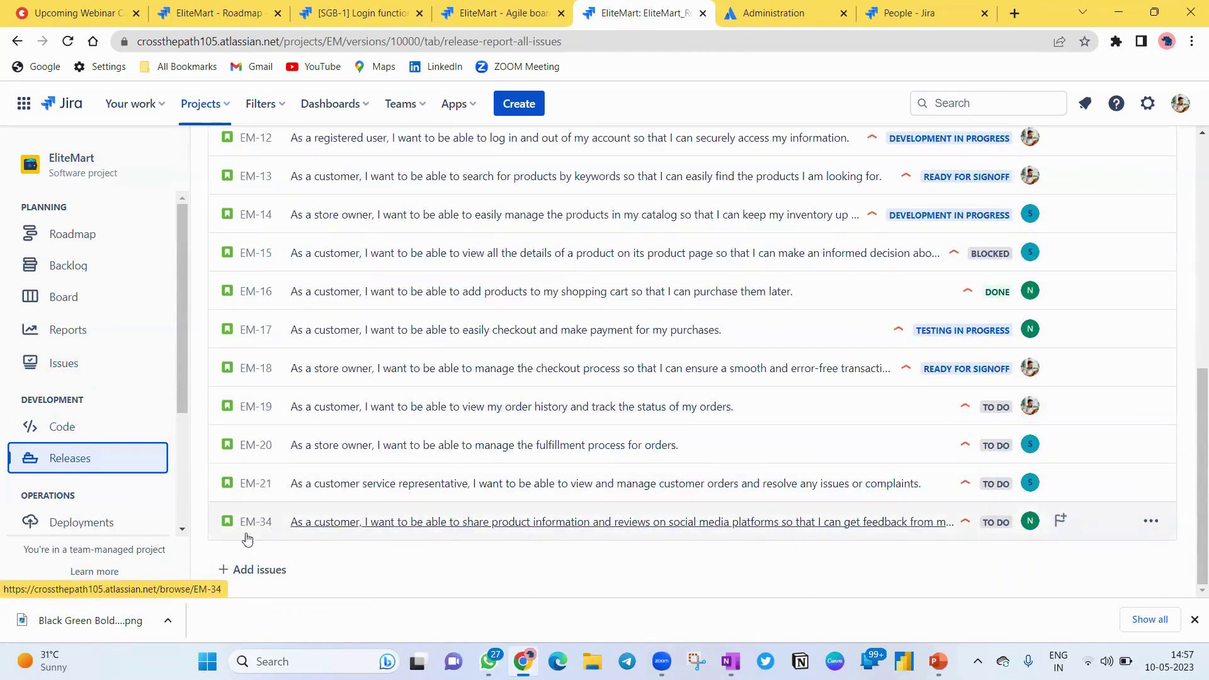
scroll(310, 395, up, 4)
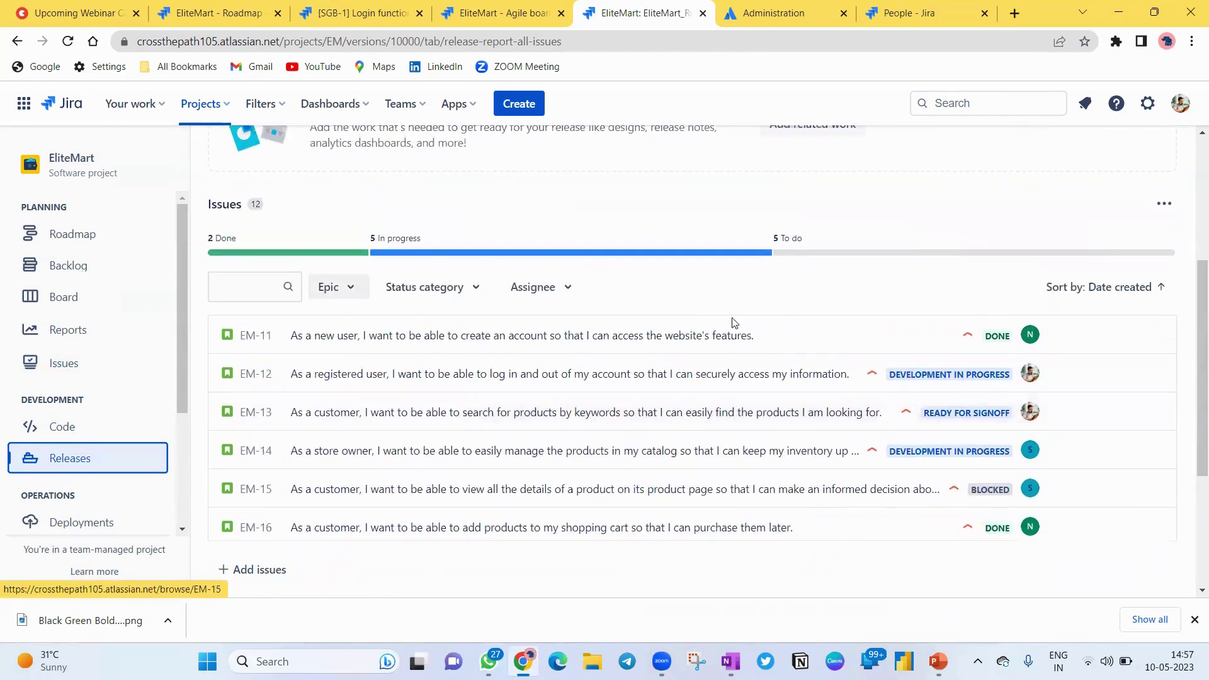